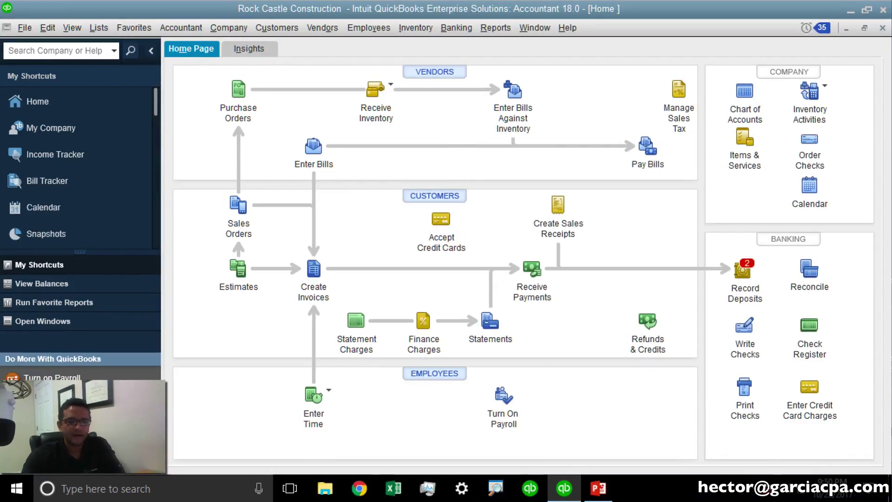
Run the Profit & Loss Standard report for This Fiscal Year-to-Last Month and scroll to Repairs - Other.
{"action": "left_click", "coordinate": [509, 29]}
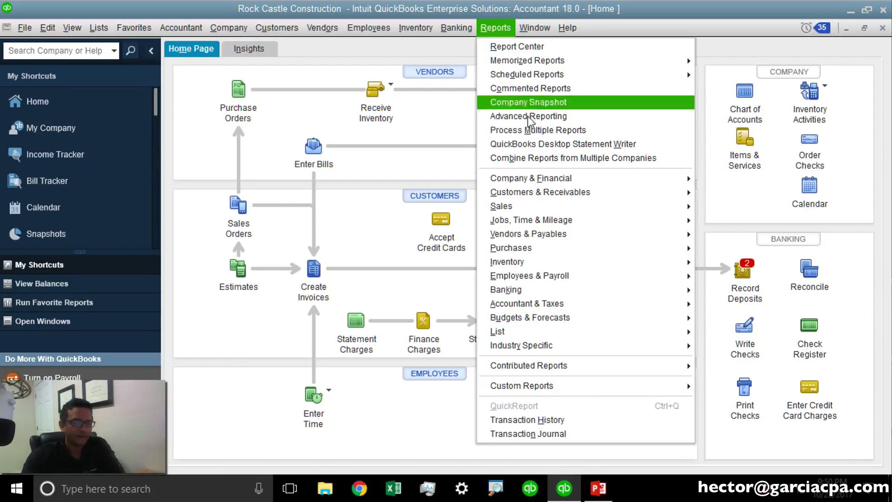
{"action": "mouse_move", "coordinate": [551, 182]}
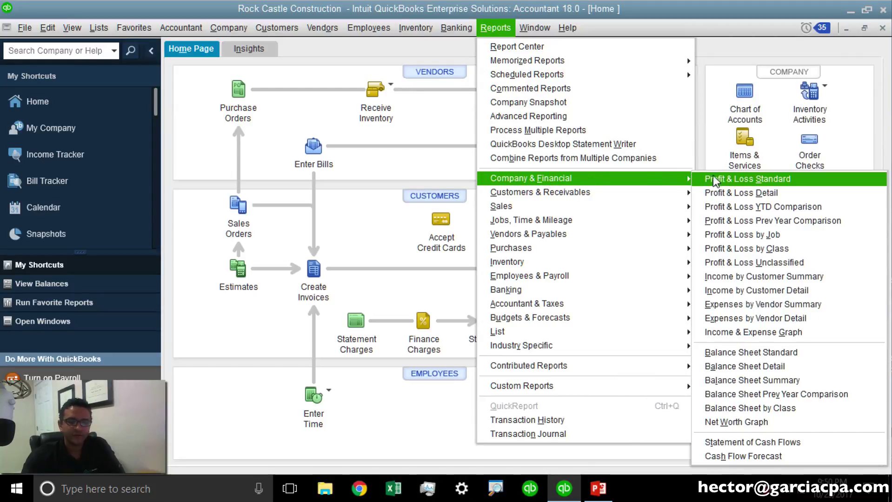
{"action": "left_click", "coordinate": [729, 180]}
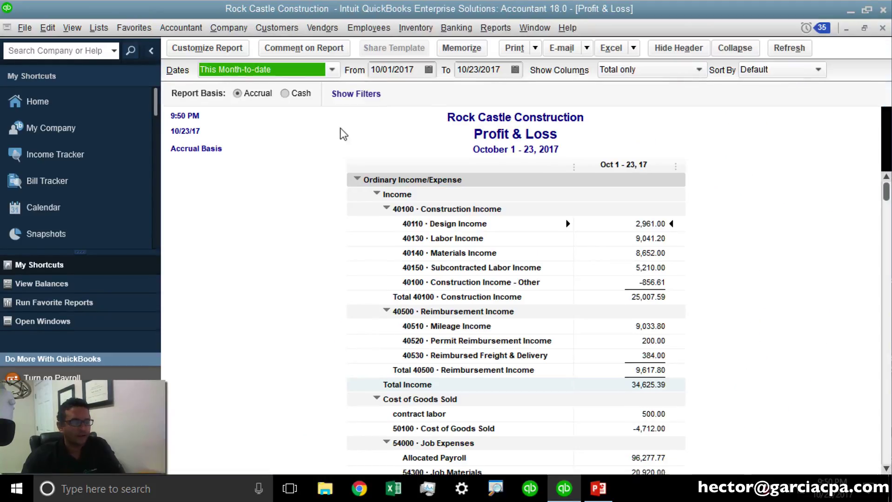
{"action": "left_click", "coordinate": [245, 69]}
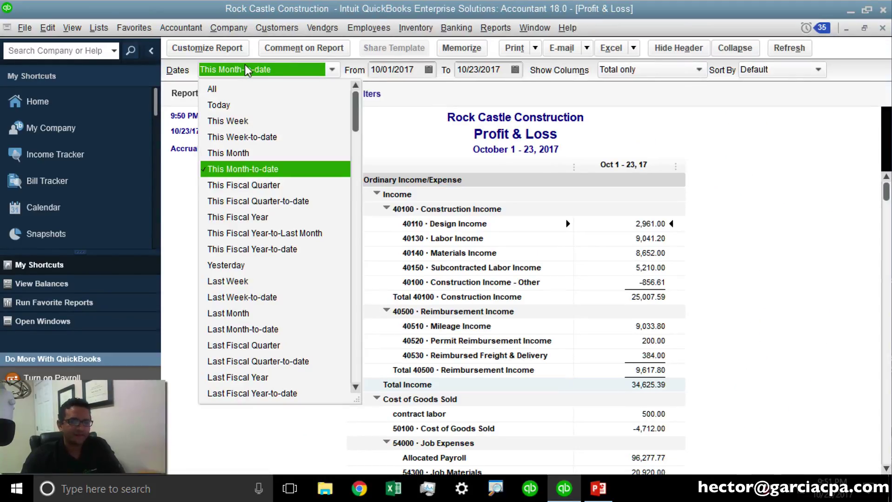
{"action": "left_click", "coordinate": [263, 236]}
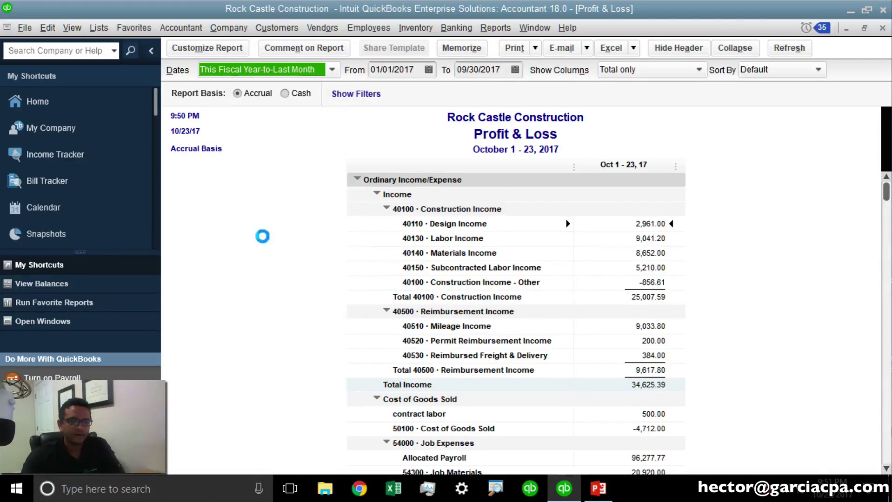
{"action": "scroll", "coordinate": [263, 233], "scroll_direction": "down", "scroll_amount": 2}
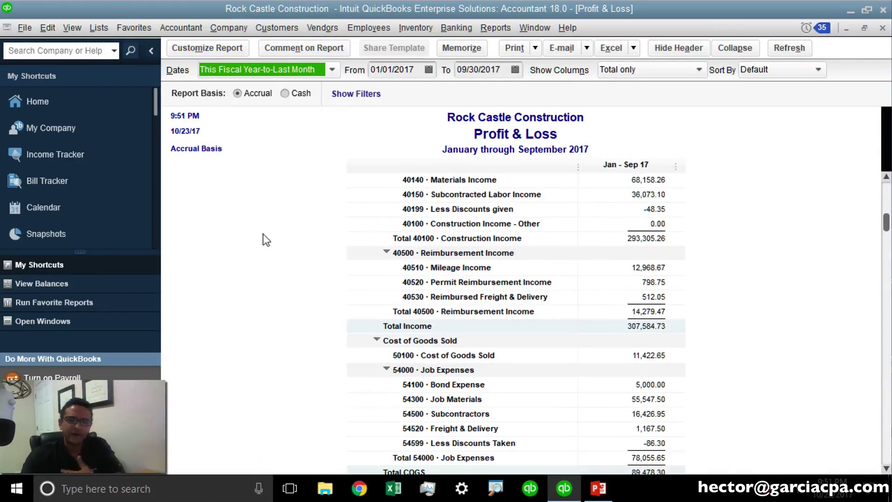
{"action": "scroll", "coordinate": [263, 234], "scroll_direction": "down", "scroll_amount": 3}
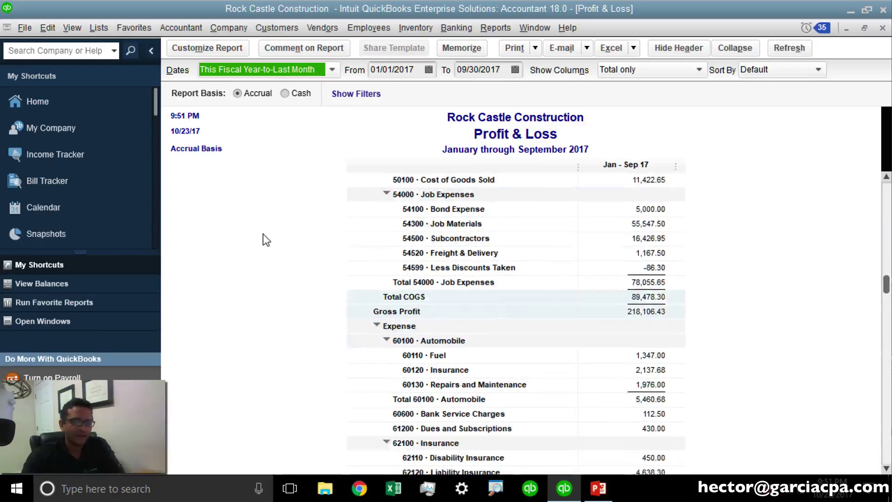
{"action": "scroll", "coordinate": [262, 234], "scroll_direction": "down", "scroll_amount": 6}
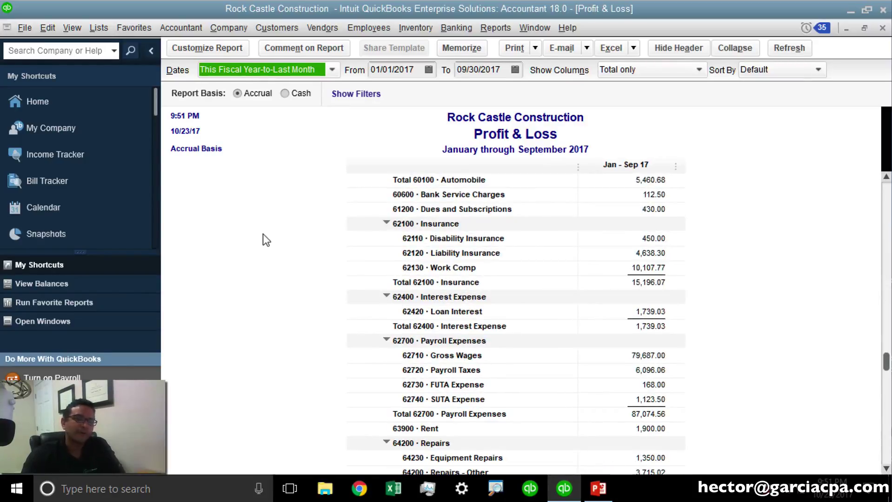
{"action": "scroll", "coordinate": [263, 234], "scroll_direction": "down", "scroll_amount": 2}
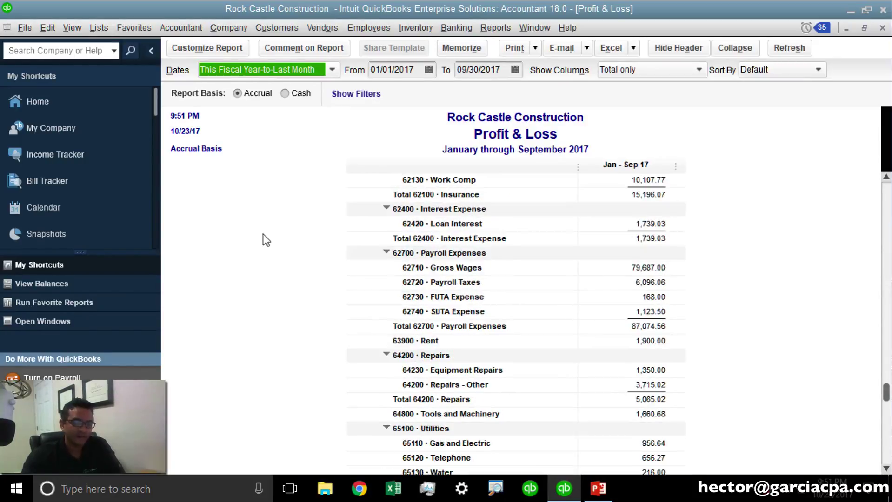
{"action": "scroll", "coordinate": [263, 240], "scroll_direction": "down", "scroll_amount": 1}
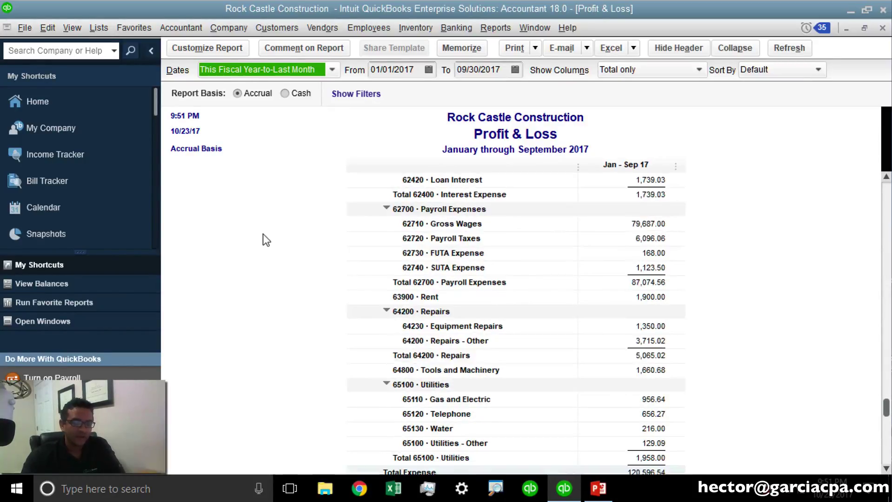
Drill into the Repairs - Other amount and open the January BMW AUTO LEASING check.
{"action": "left_click", "coordinate": [655, 340]}
{"action": "double_click", "coordinate": [655, 341]}
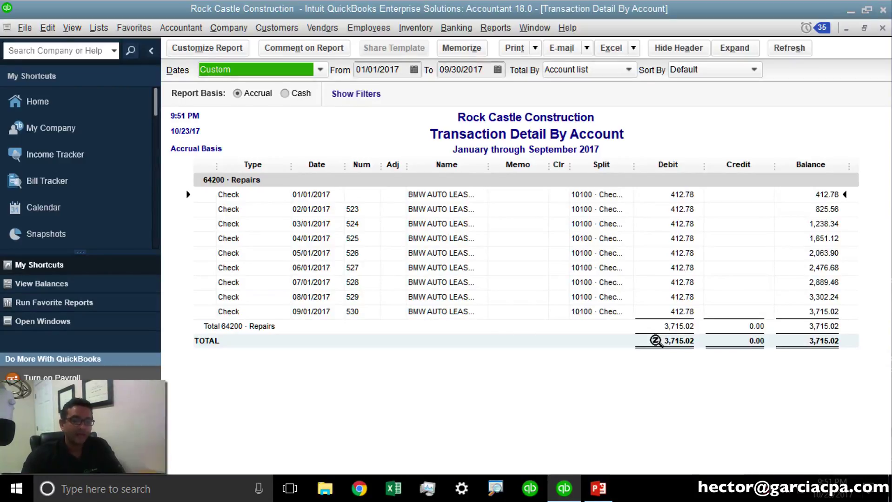
{"action": "double_click", "coordinate": [463, 194]}
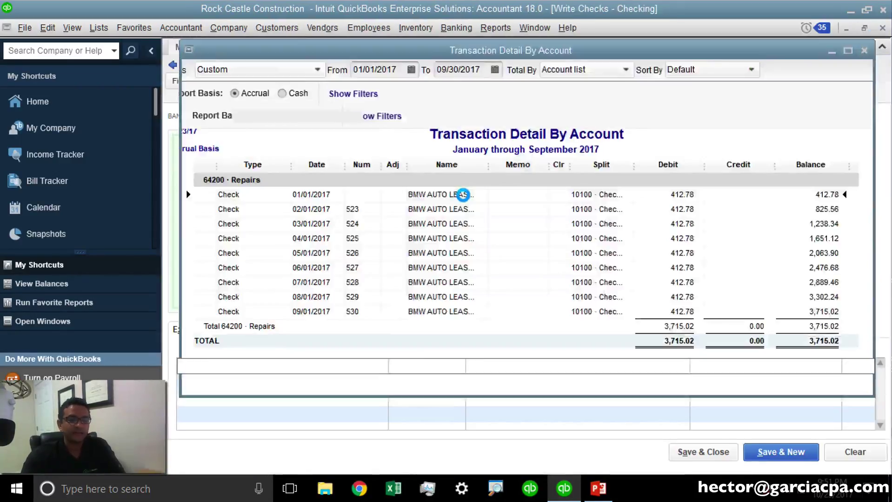
Change the check's expense account to 60140 Automobile Leasing and save the change.
{"action": "left_click", "coordinate": [296, 364]}
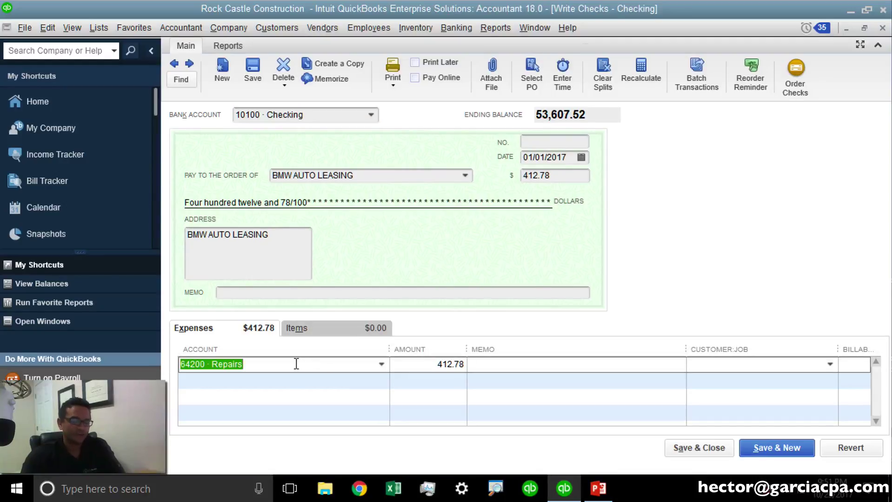
{"action": "type", "text": "Automobile"}
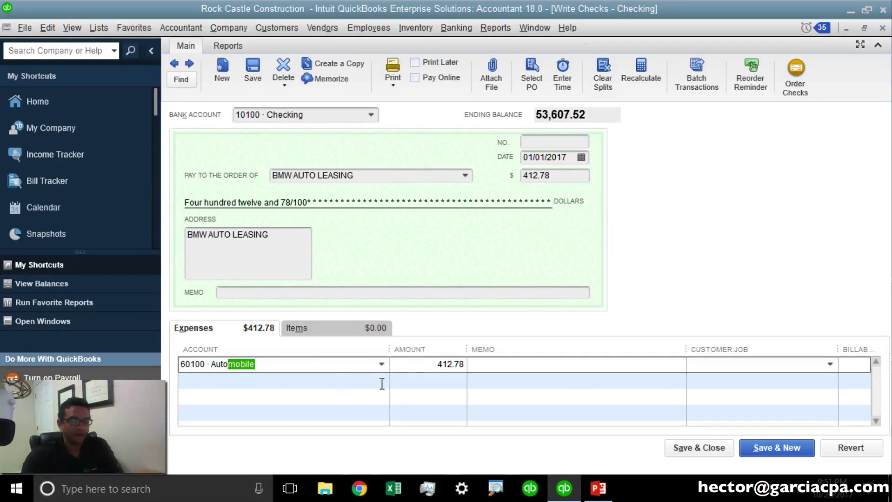
{"action": "left_click", "coordinate": [384, 362]}
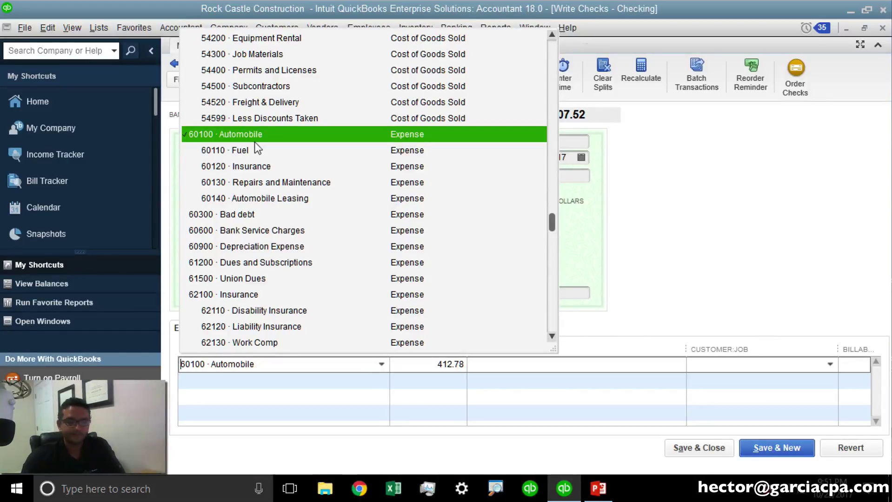
{"action": "left_click", "coordinate": [275, 198]}
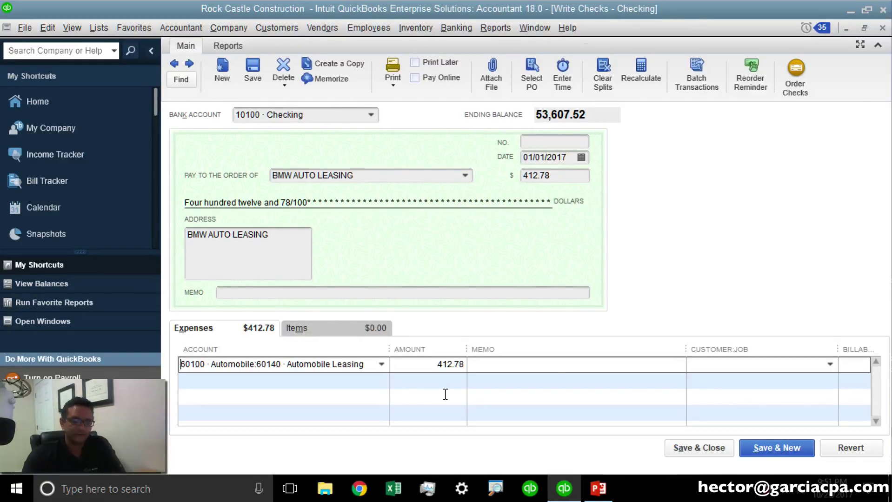
{"action": "left_click", "coordinate": [700, 449]}
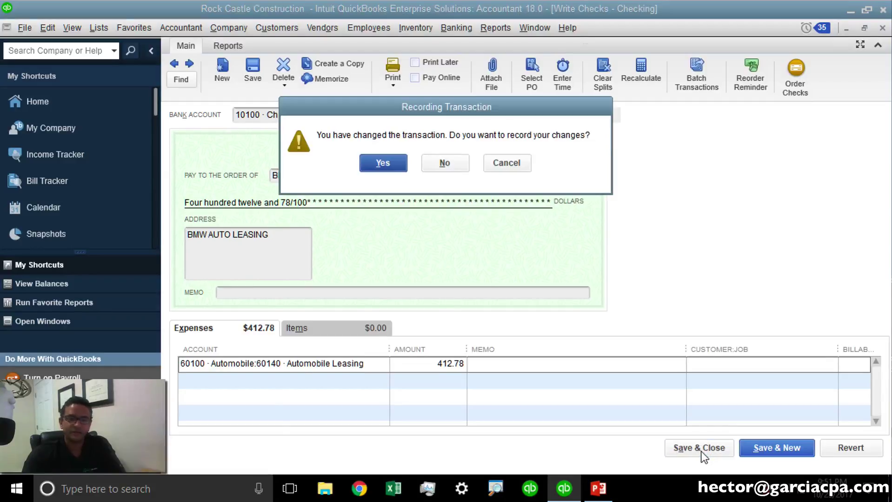
{"action": "left_click", "coordinate": [382, 164]}
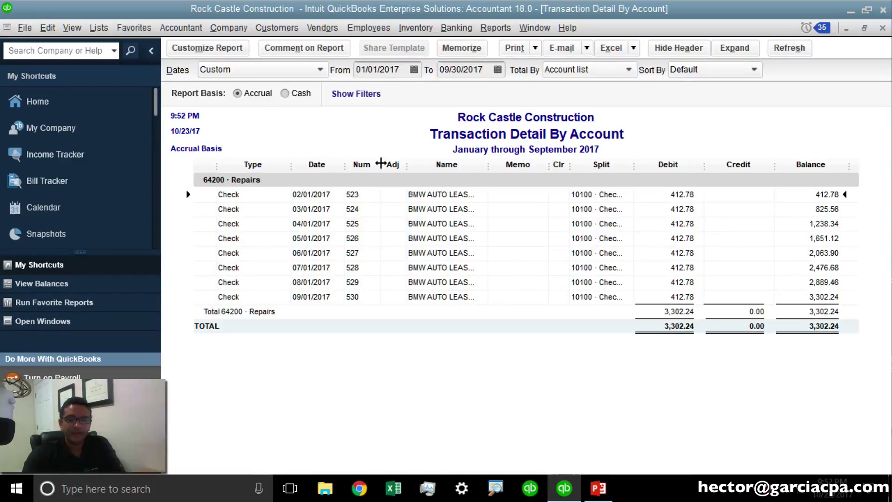
Open Reclassify Transactions with the view on Expense Accounts and bring 64200 Repairs into view.
{"action": "left_click", "coordinate": [186, 28]}
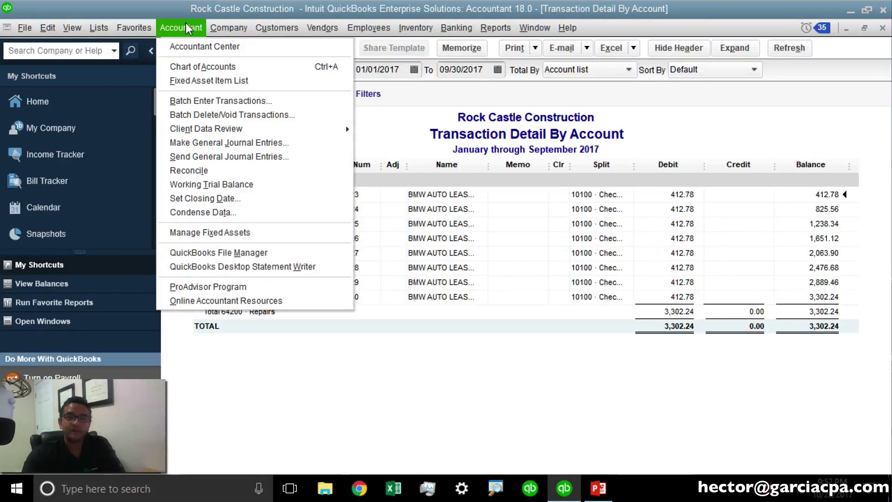
{"action": "mouse_move", "coordinate": [223, 130]}
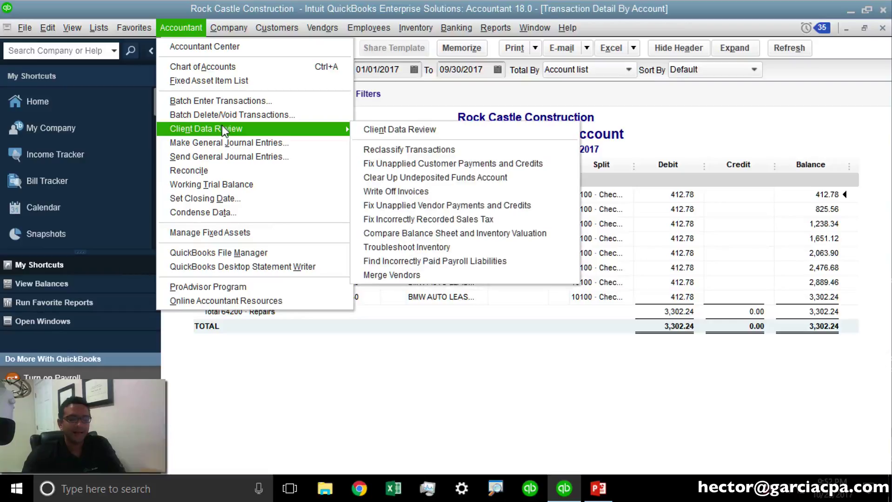
{"action": "left_click", "coordinate": [396, 153]}
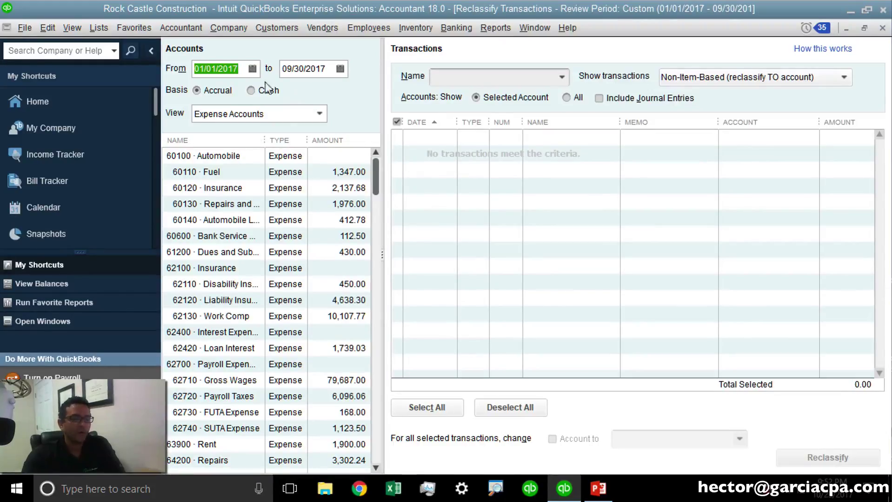
{"action": "left_click", "coordinate": [234, 69]}
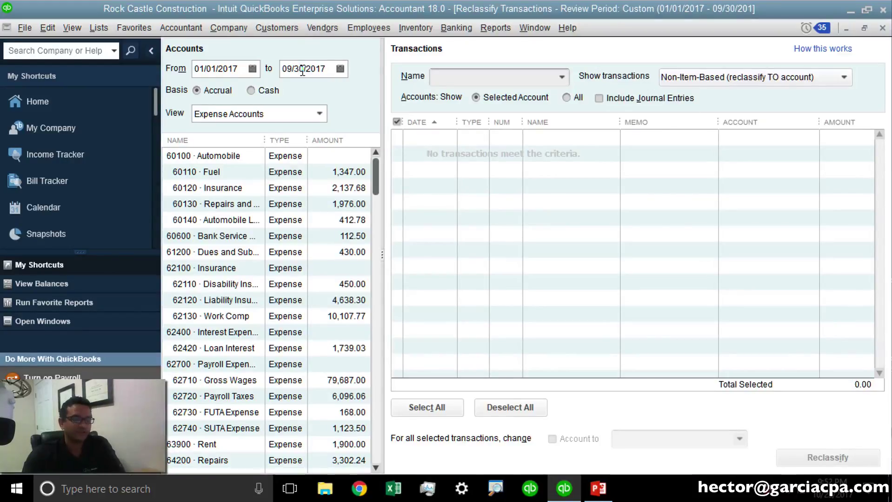
{"action": "left_click", "coordinate": [326, 114]}
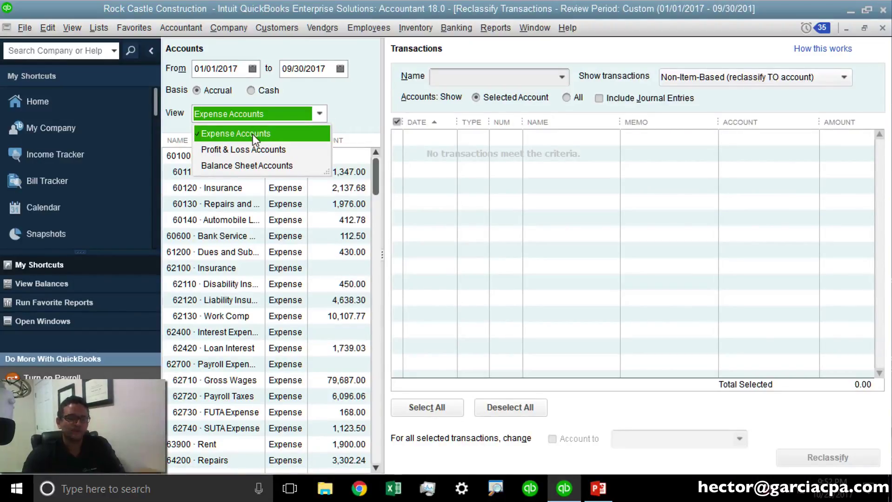
{"action": "left_click", "coordinate": [238, 133]}
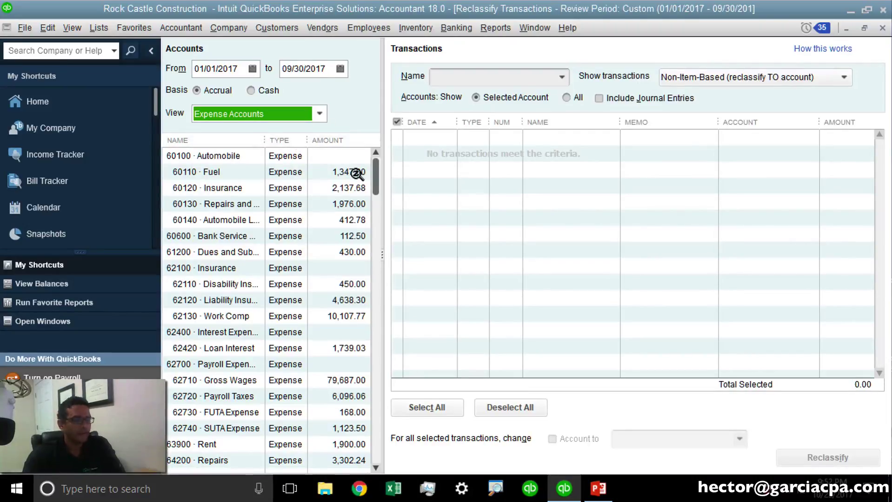
{"action": "left_click_drag", "start_coordinate": [374, 181], "coordinate": [380, 400]}
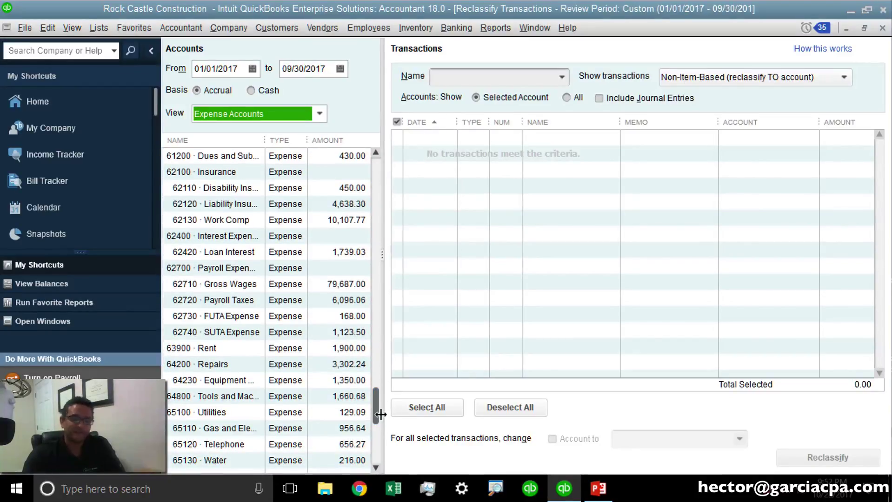
List the 64200 Repairs transactions, select all eight checks, and target 60140 Automobile Leasing.
{"action": "left_click", "coordinate": [222, 366]}
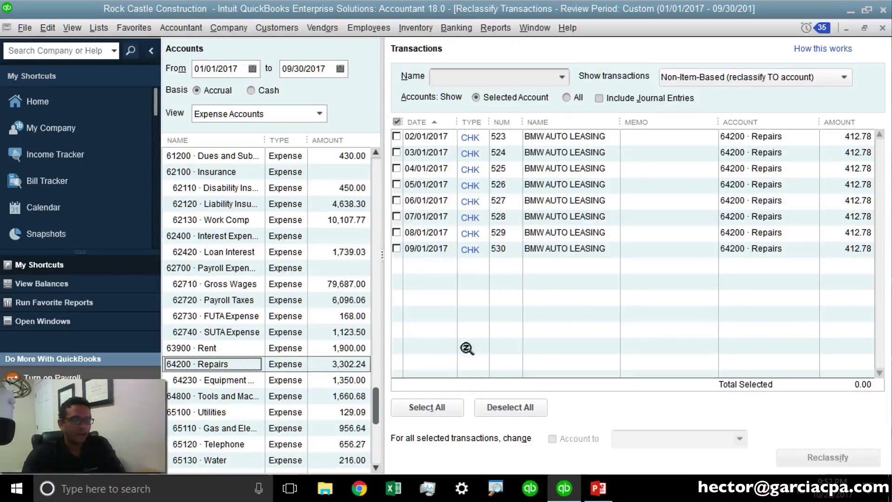
{"action": "left_click", "coordinate": [433, 407]}
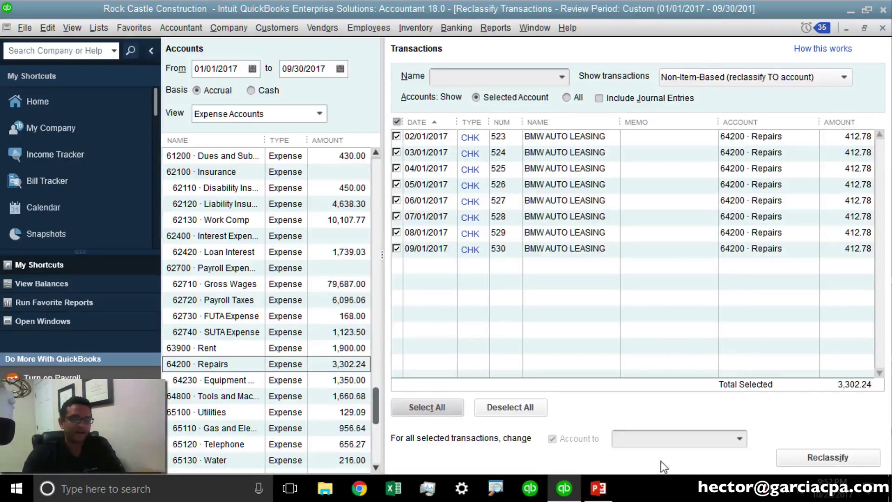
{"action": "left_click", "coordinate": [744, 441]}
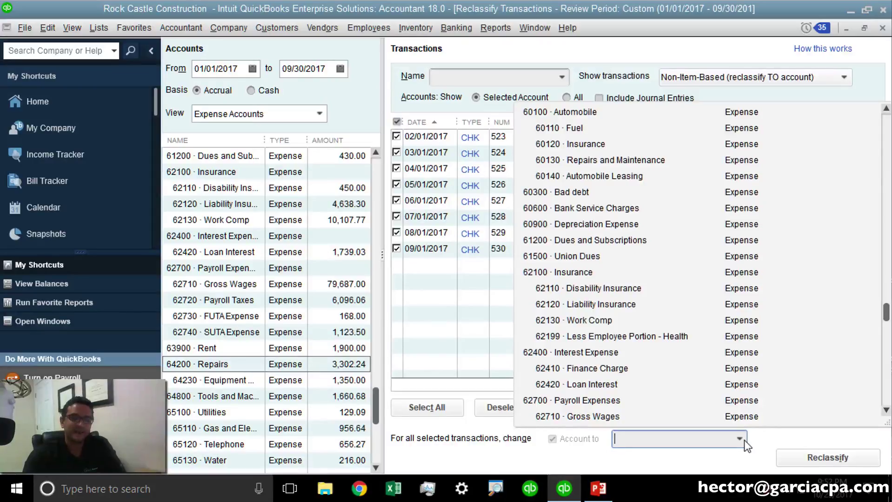
{"action": "left_click", "coordinate": [629, 180]}
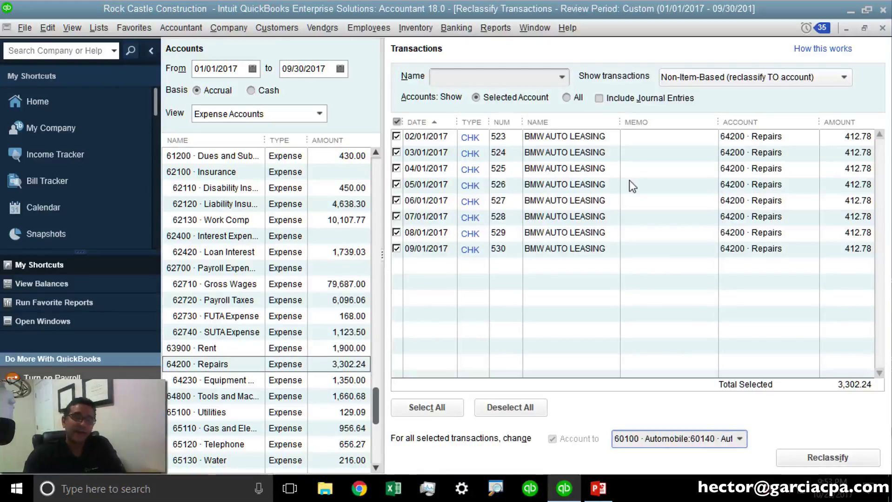
Untick the 05/01, 03/01 and 07/01 checks, reselect all eight, and reclassify them.
{"action": "left_click", "coordinate": [396, 185]}
{"action": "left_click", "coordinate": [396, 153]}
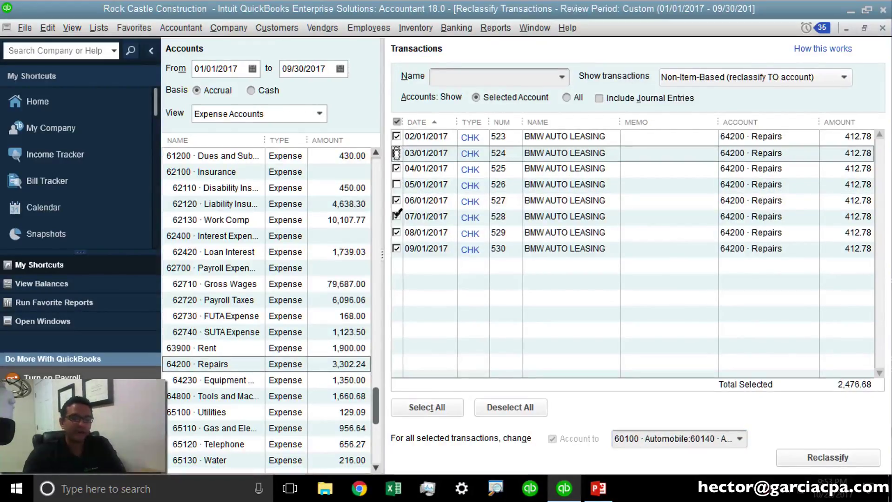
{"action": "left_click", "coordinate": [396, 217]}
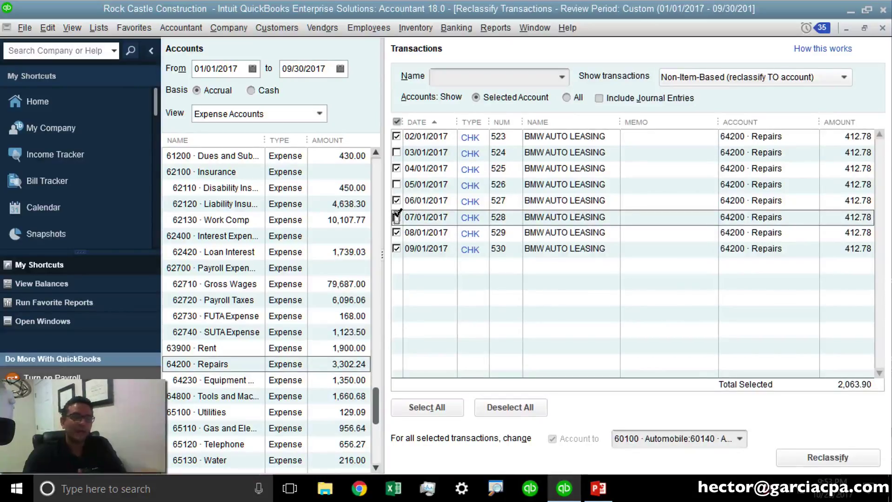
{"action": "left_click", "coordinate": [423, 404]}
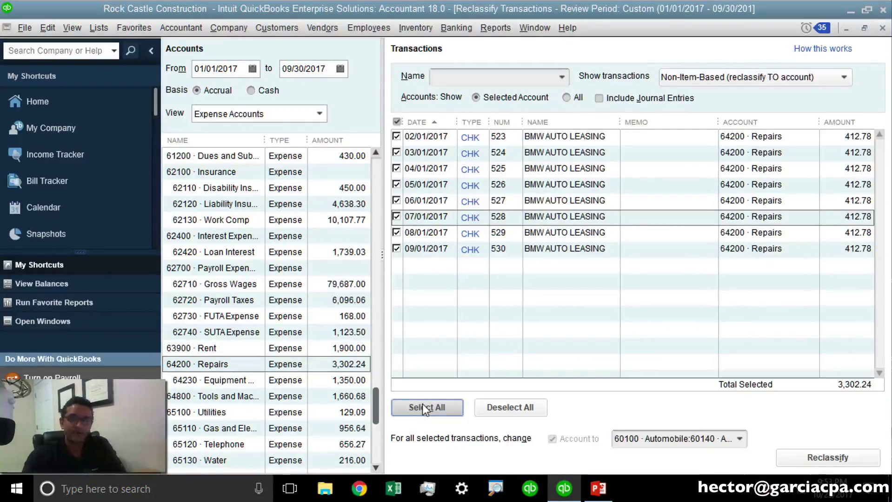
{"action": "left_click", "coordinate": [829, 457]}
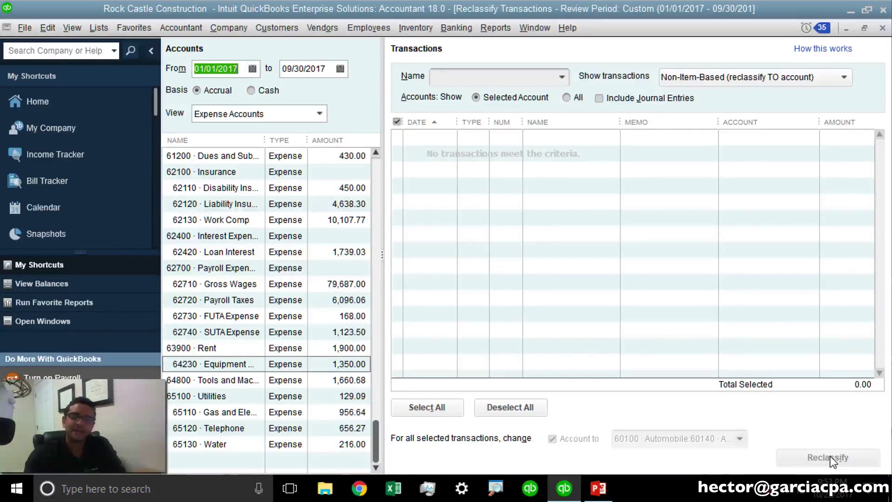
Close the reclassify tool and QuickZoom on the 60140 Automobile Leasing amount of 3,715.02.
{"action": "key", "text": "Escape"}
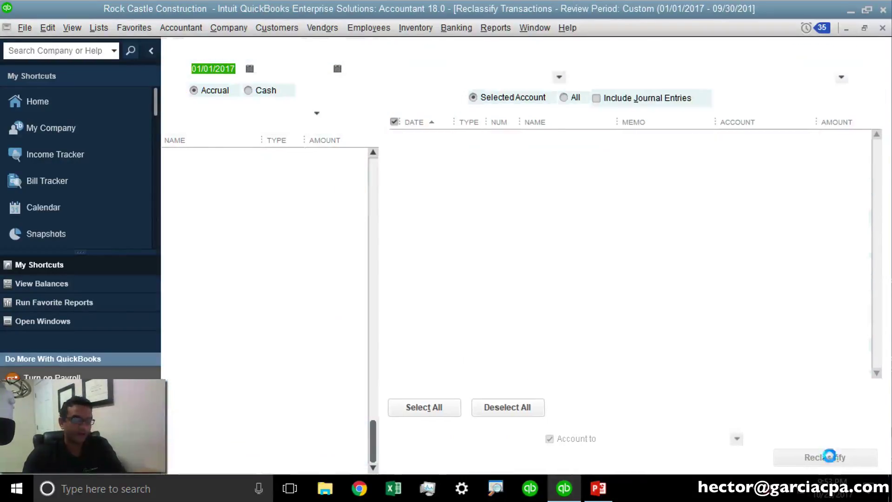
{"action": "scroll", "coordinate": [690, 309], "scroll_direction": "up", "scroll_amount": 3}
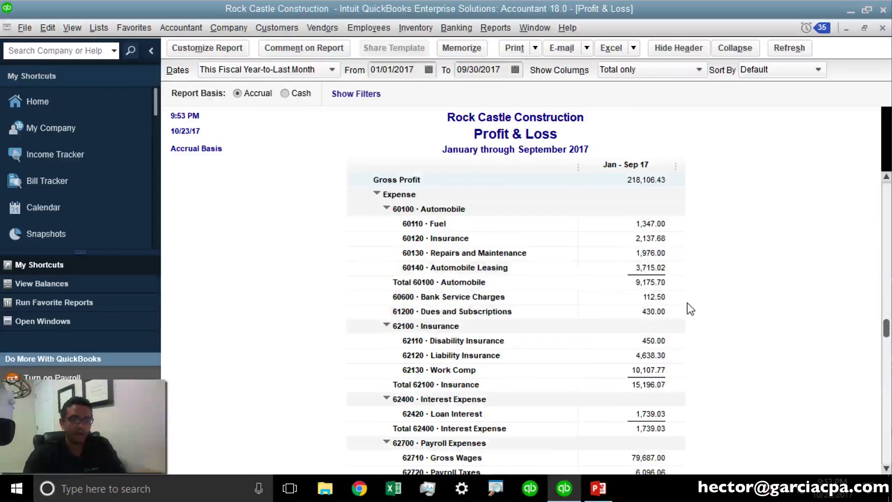
{"action": "left_click", "coordinate": [654, 267]}
{"action": "double_click", "coordinate": [654, 268]}
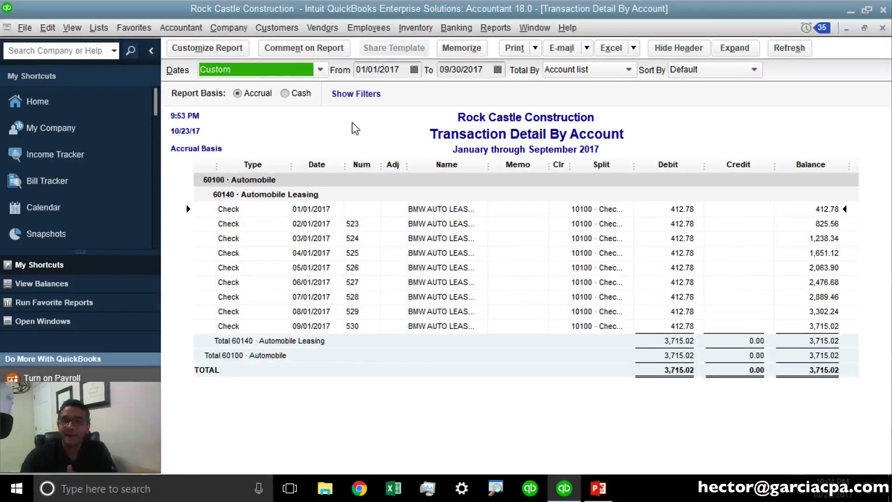
Run the Balance Sheet Standard report and QuickZoom into the 10300 Savings balance.
{"action": "left_click", "coordinate": [506, 31]}
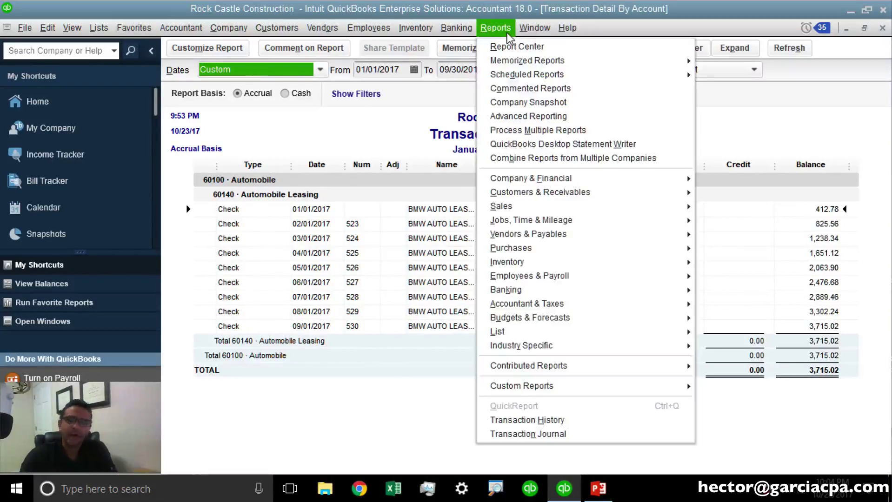
{"action": "mouse_move", "coordinate": [530, 181]}
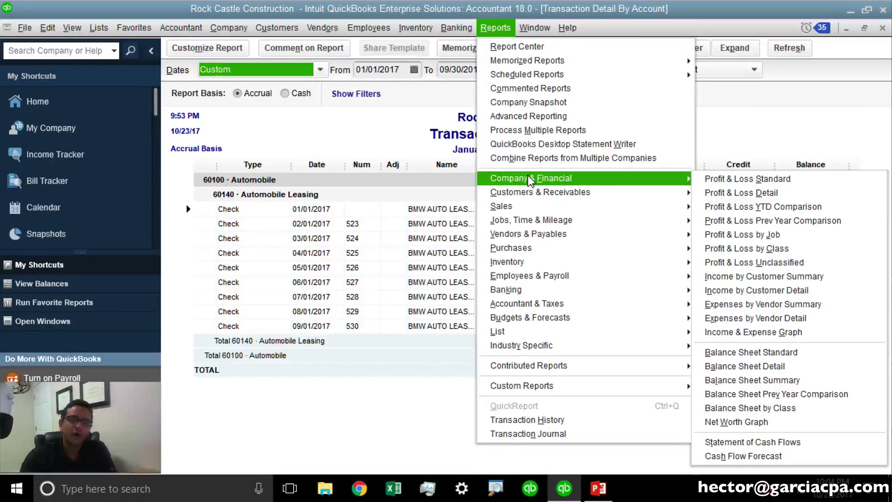
{"action": "left_click", "coordinate": [743, 358]}
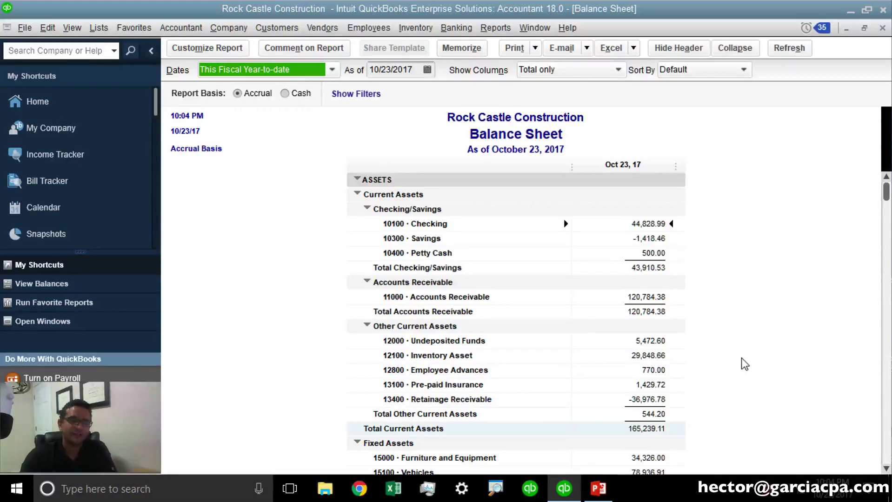
{"action": "left_click", "coordinate": [663, 239]}
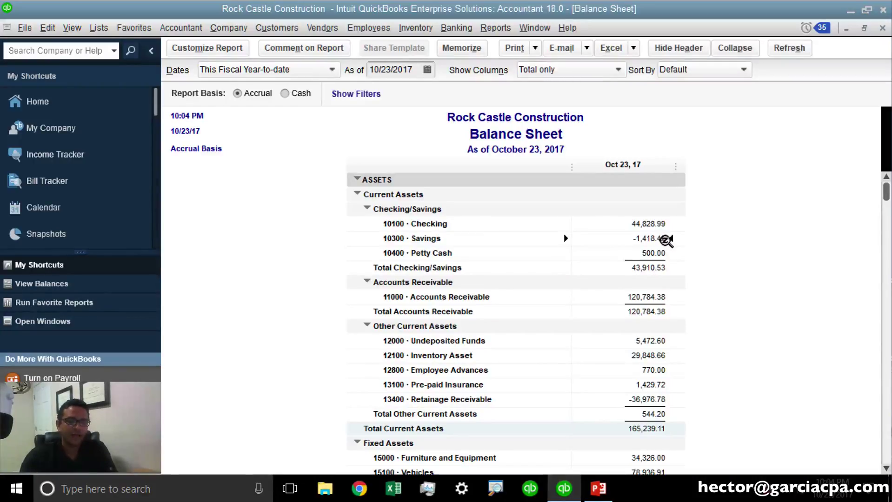
{"action": "double_click", "coordinate": [665, 239]}
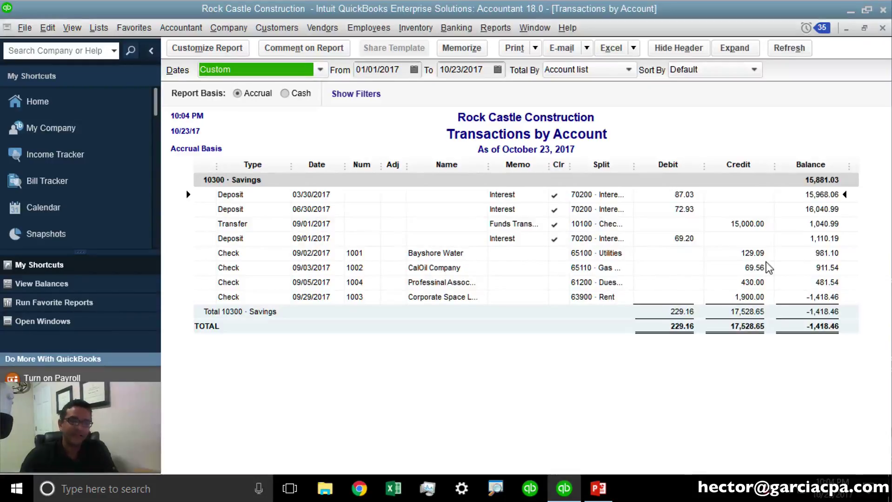
Switch check 1001 to Bayshore Water (129.09) to bank account 10100 Checking and save.
{"action": "left_click", "coordinate": [437, 255]}
{"action": "double_click", "coordinate": [437, 255]}
{"action": "left_click", "coordinate": [372, 116]}
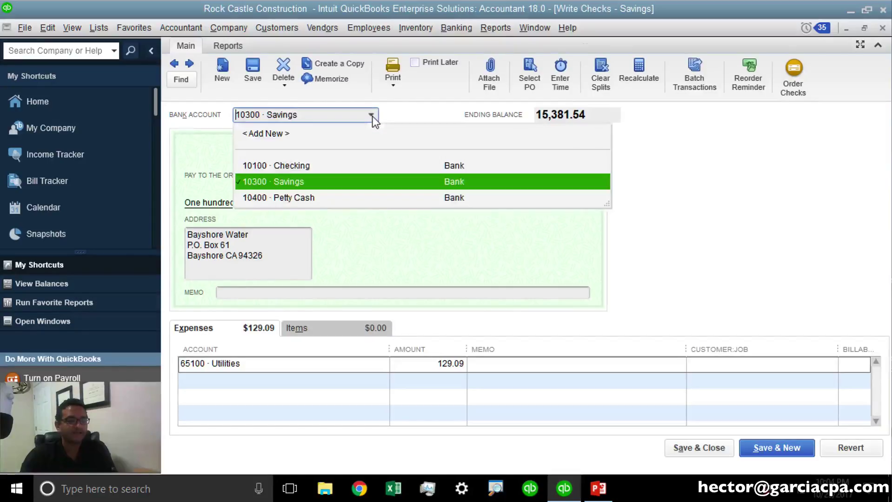
{"action": "left_click", "coordinate": [289, 169]}
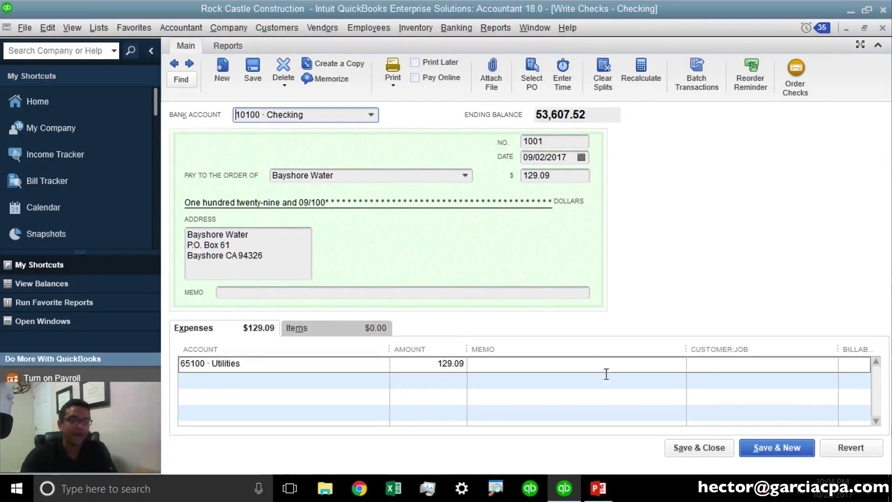
{"action": "left_click", "coordinate": [713, 448]}
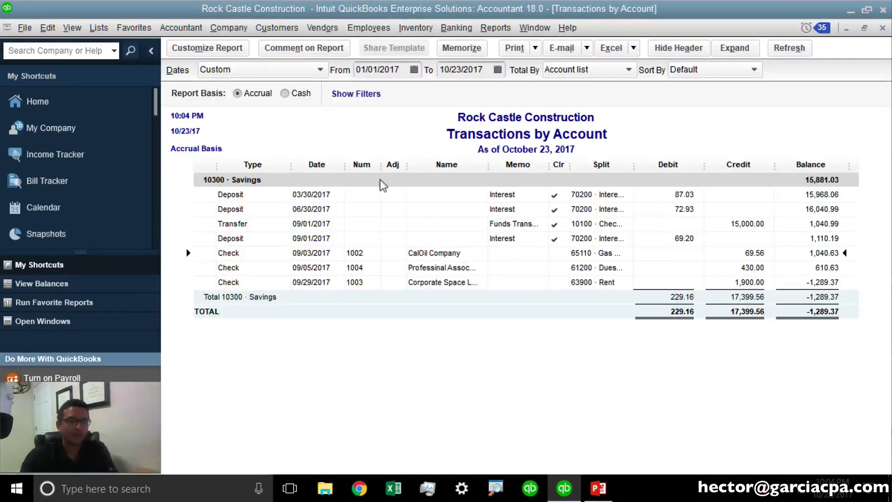
Reopen Reclassify Transactions, view Balance Sheet Accounts, and choose 10300 Savings for review.
{"action": "left_click", "coordinate": [184, 29]}
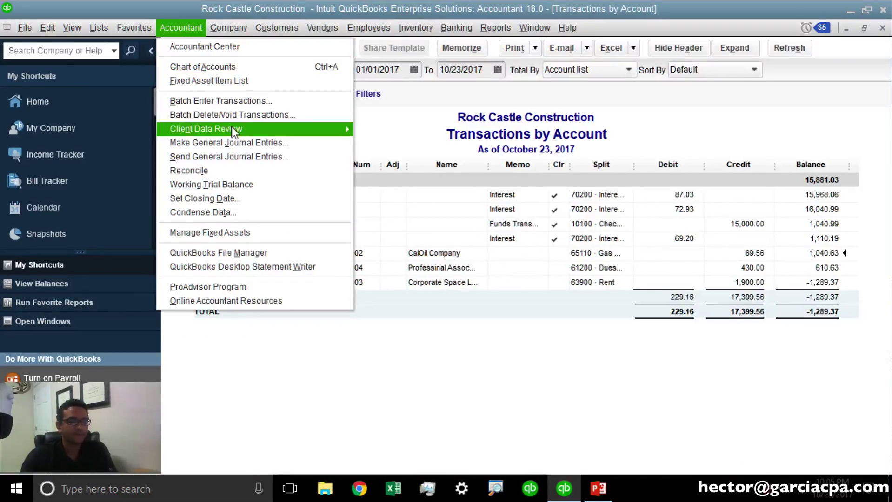
{"action": "mouse_move", "coordinate": [232, 127]}
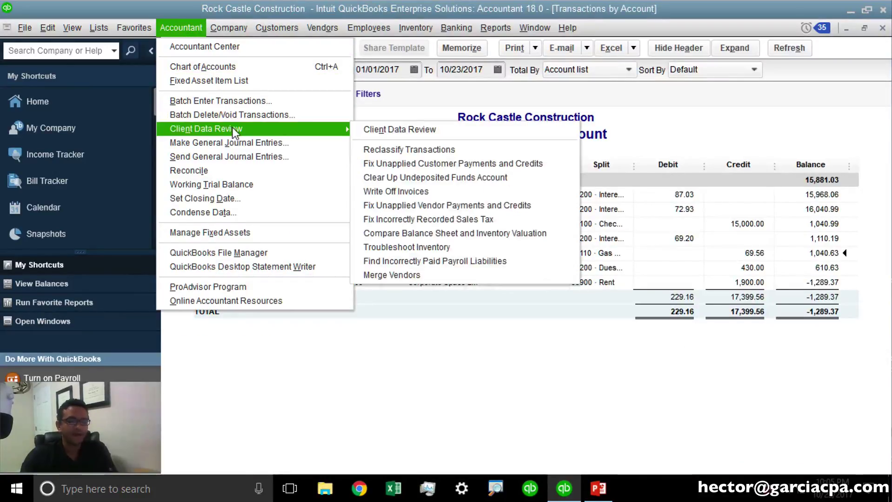
{"action": "left_click", "coordinate": [389, 151]}
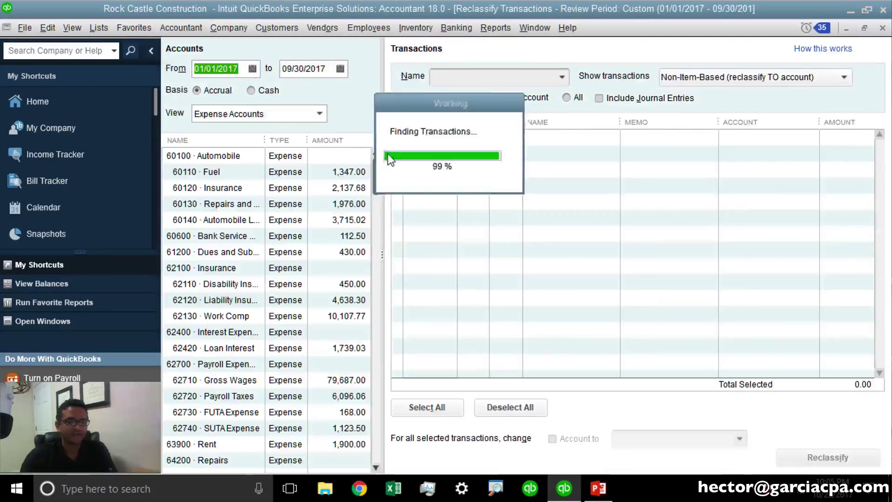
{"action": "left_click", "coordinate": [293, 116]}
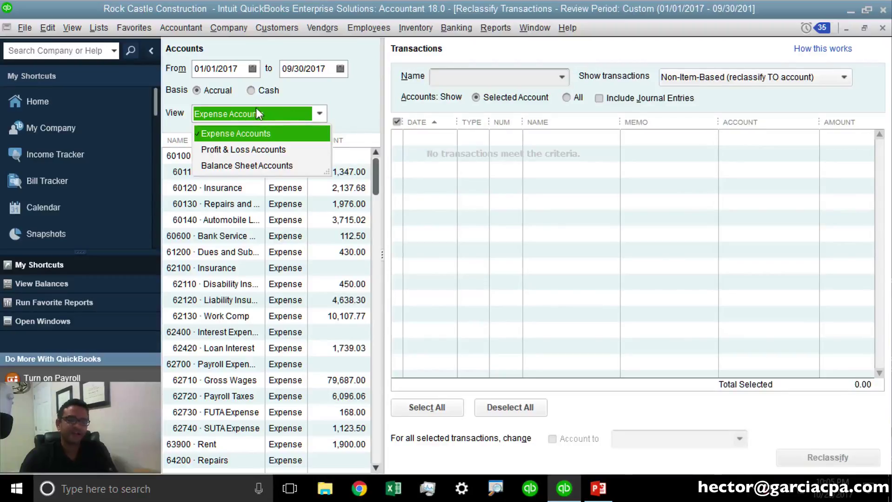
{"action": "left_click", "coordinate": [247, 166]}
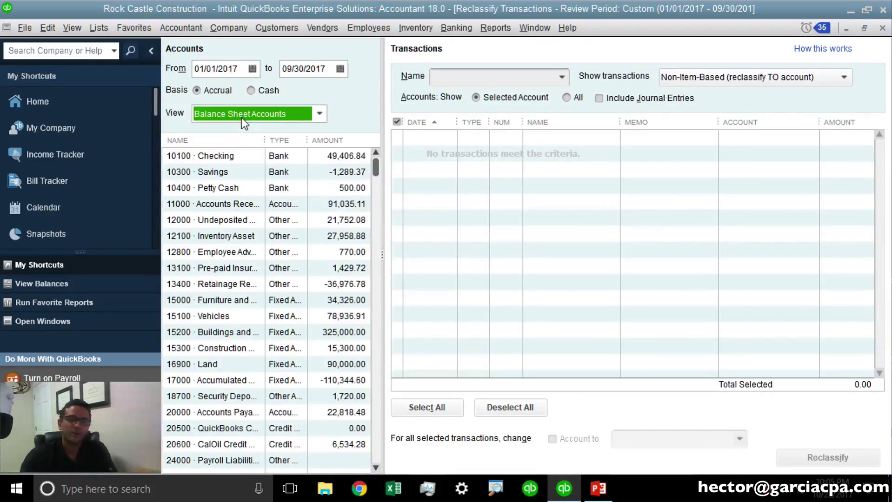
{"action": "left_click", "coordinate": [230, 172]}
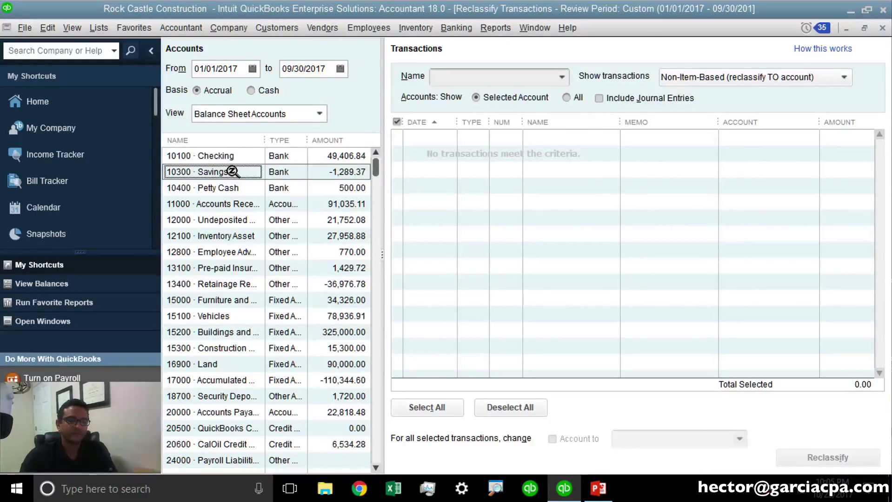
Show checks written from Savings, tick checks 1002, 1004 and 1003, and target 10100 Checking.
{"action": "left_click", "coordinate": [728, 77]}
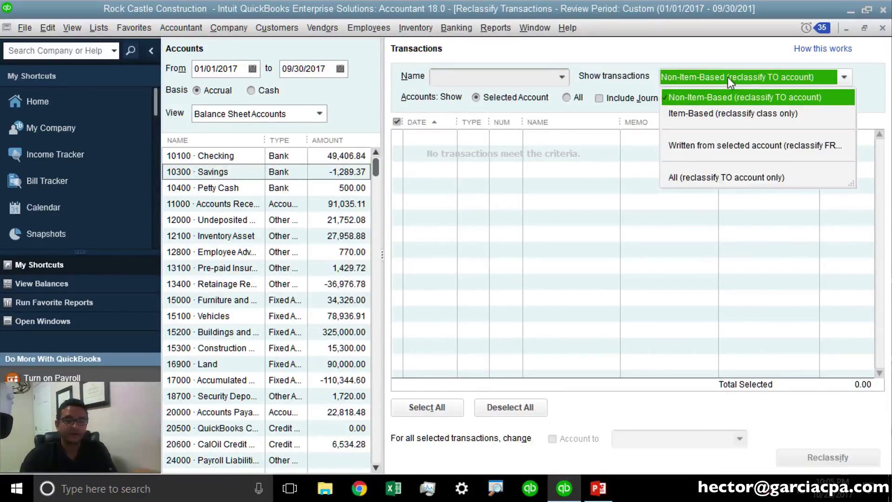
{"action": "left_click", "coordinate": [744, 149]}
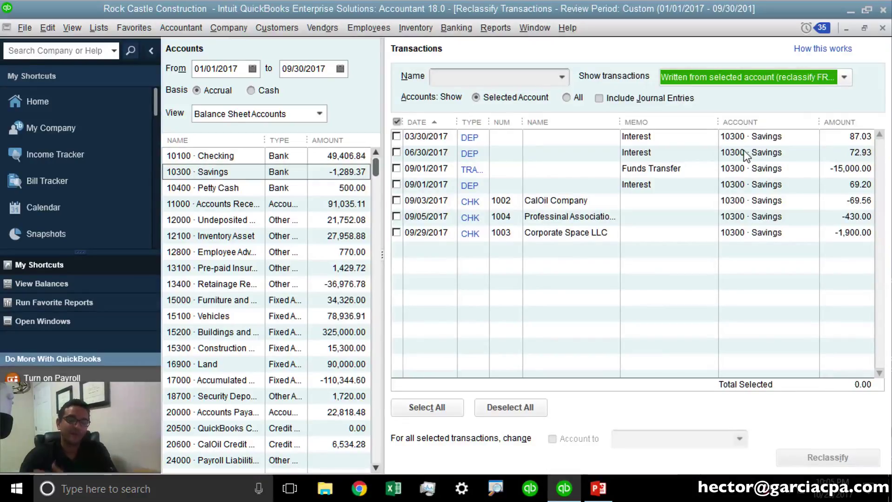
{"action": "left_click", "coordinate": [396, 201]}
{"action": "left_click", "coordinate": [396, 217]}
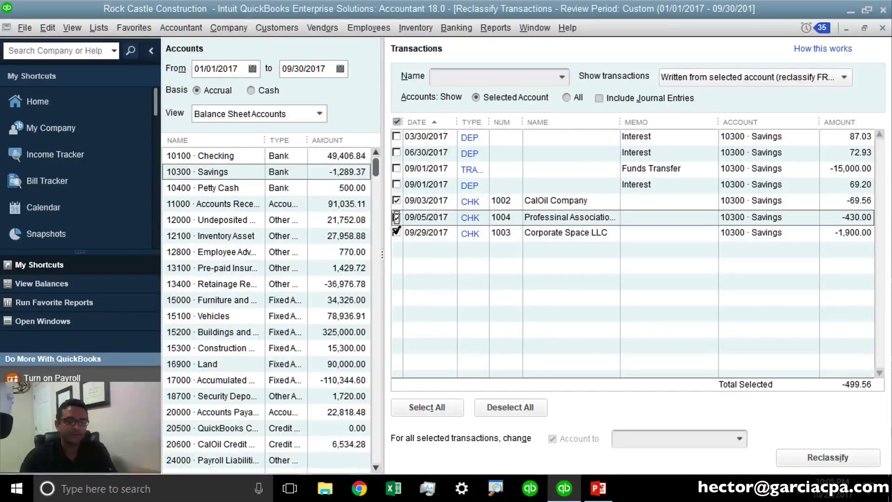
{"action": "left_click", "coordinate": [396, 232]}
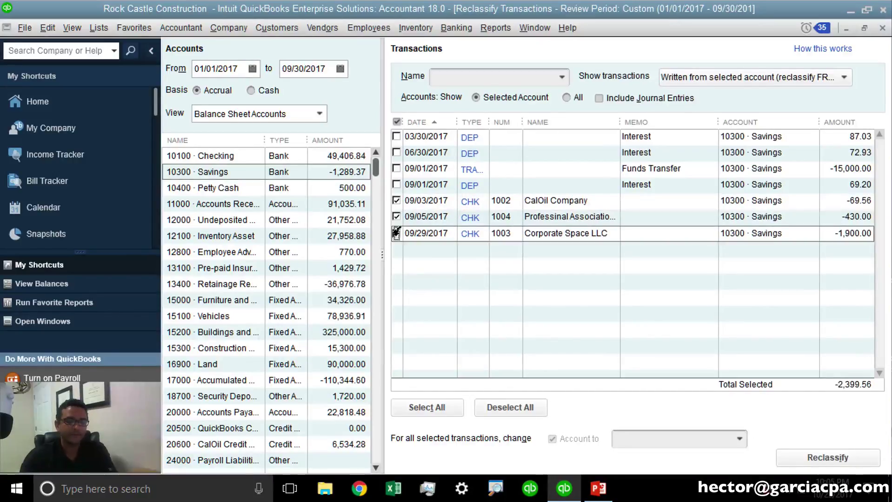
{"action": "left_click", "coordinate": [743, 439]}
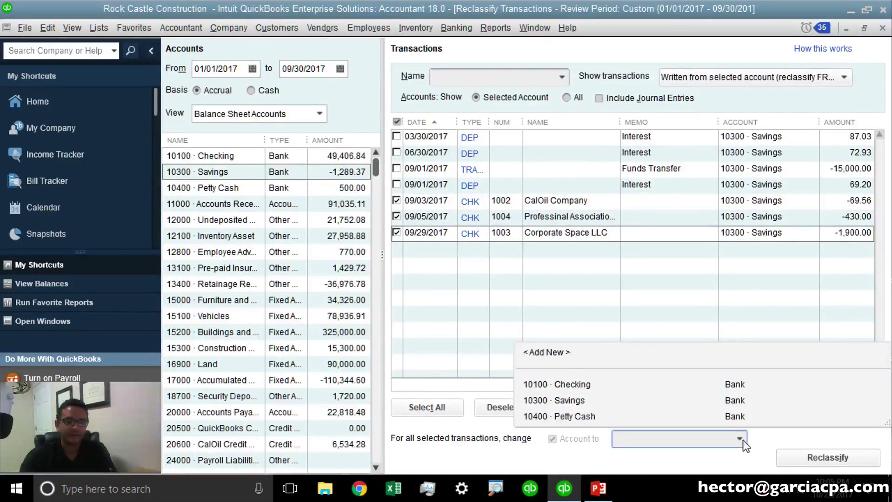
{"action": "left_click", "coordinate": [592, 384]}
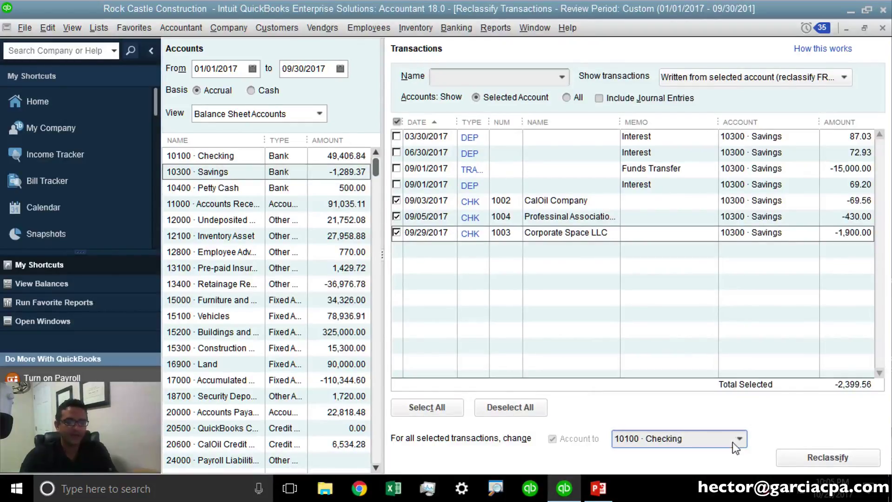